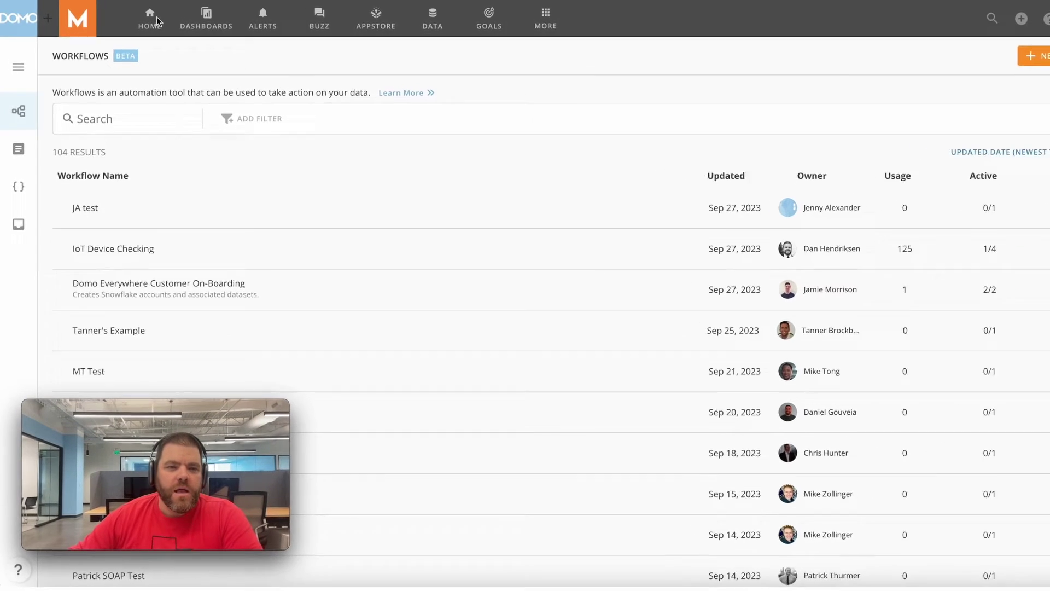
Go to the Overview dashboard and open the Sales Trend by Day card's detail page
{"action": "left_click", "coordinate": [215, 21]}
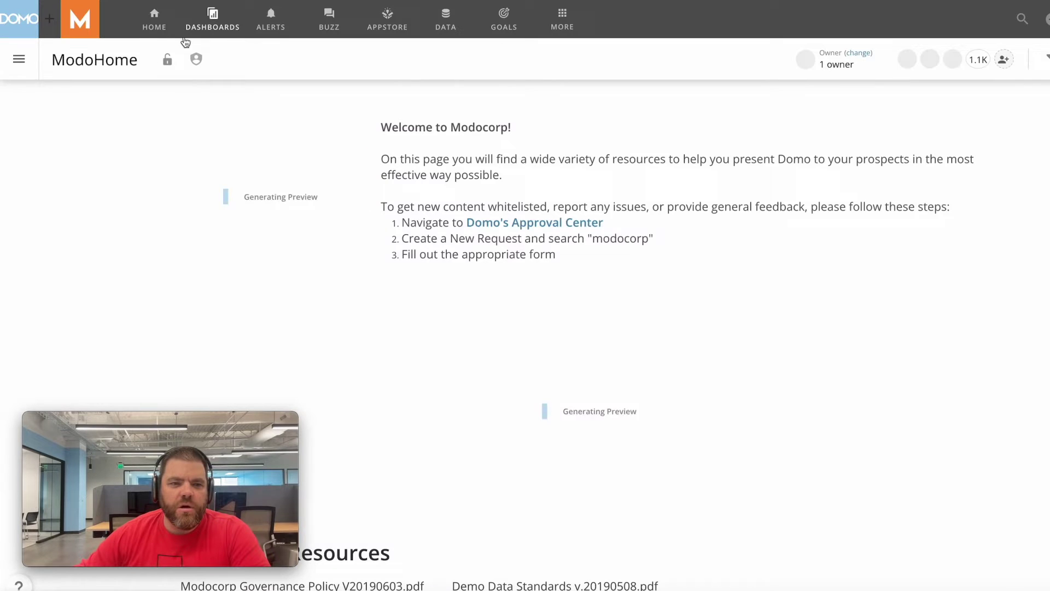
{"action": "left_click", "coordinate": [19, 59]}
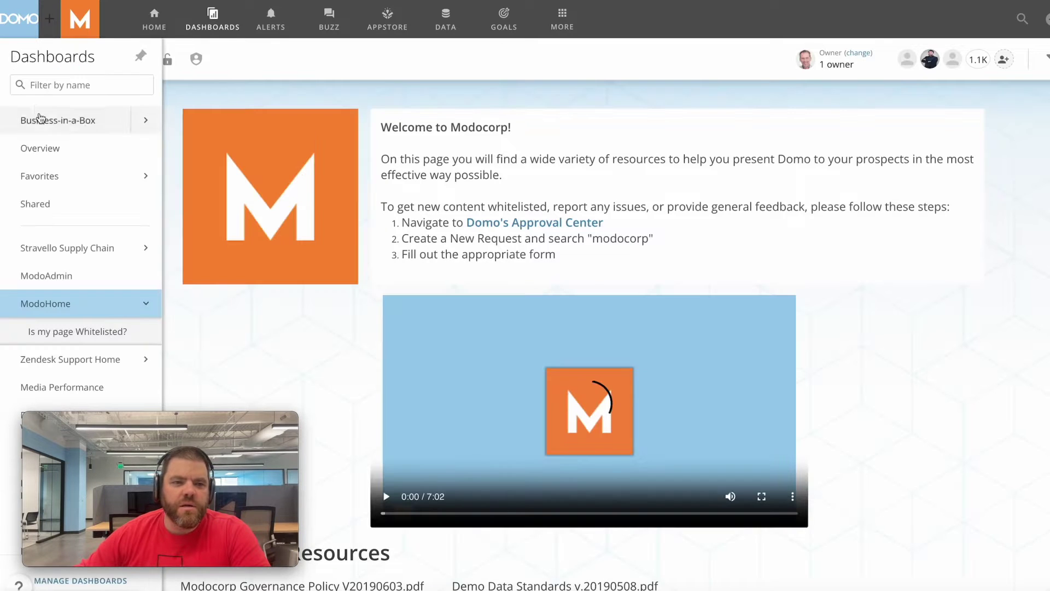
{"action": "left_click", "coordinate": [63, 156]}
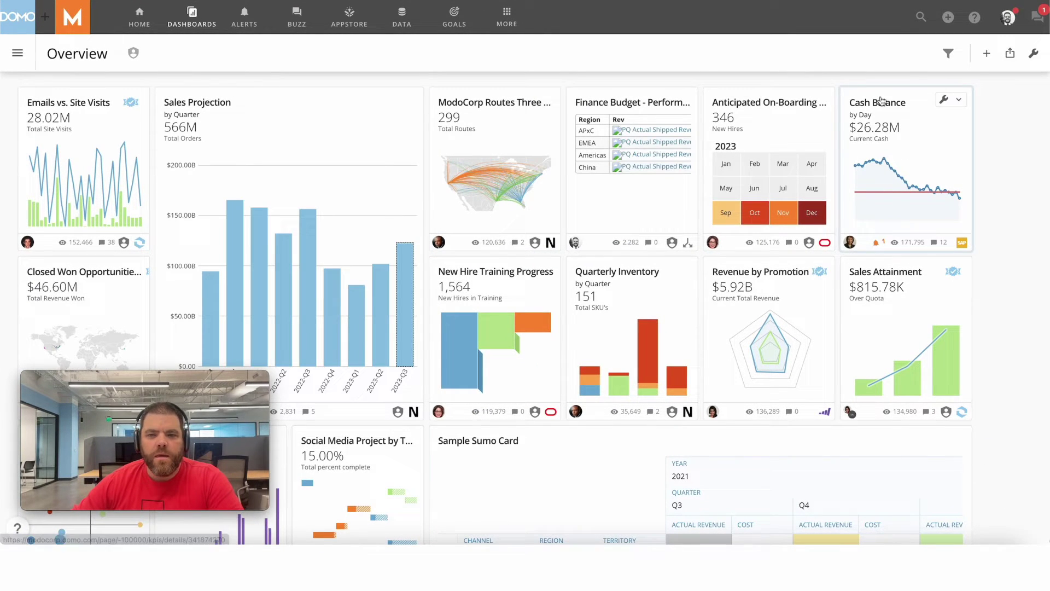
{"action": "scroll", "coordinate": [694, 327], "scroll_direction": "down", "scroll_amount": 4}
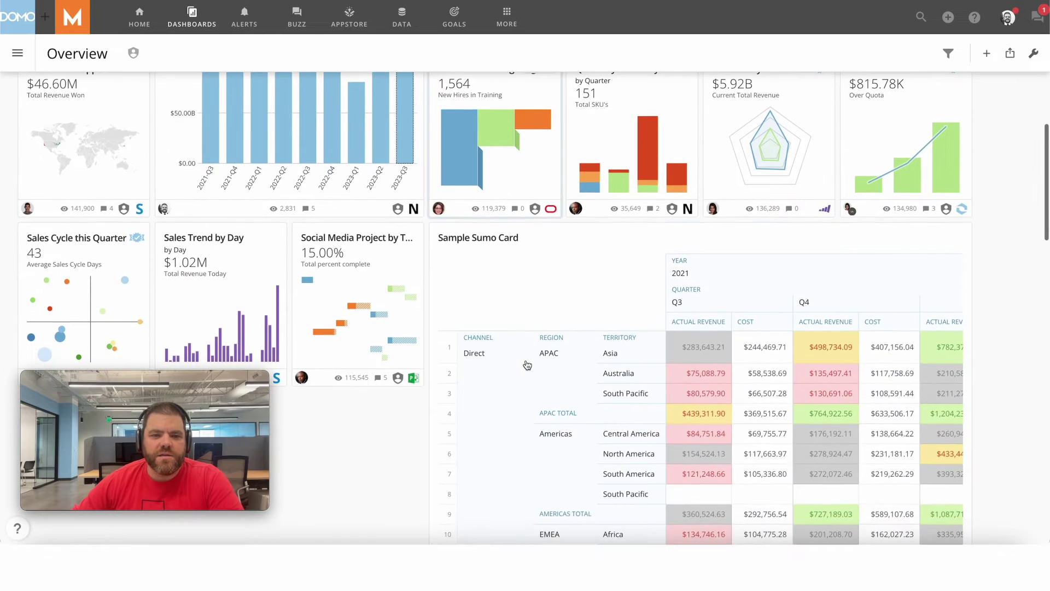
{"action": "left_click", "coordinate": [217, 239]}
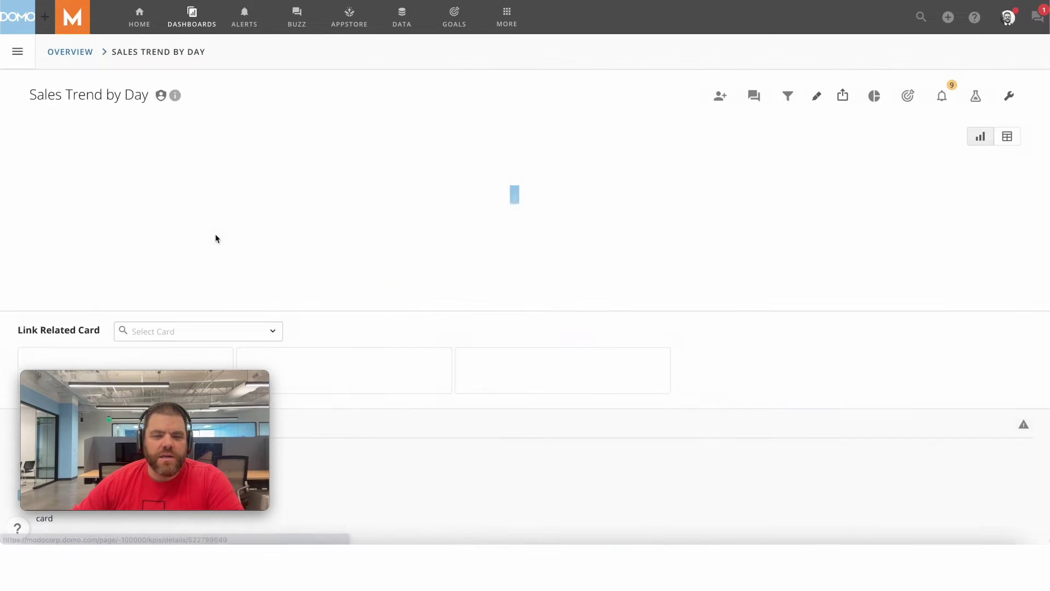
Create 'Workflow Demo Alert' that fires when Total Revenue Today changes by $5.00 or more
{"action": "left_click", "coordinate": [941, 96]}
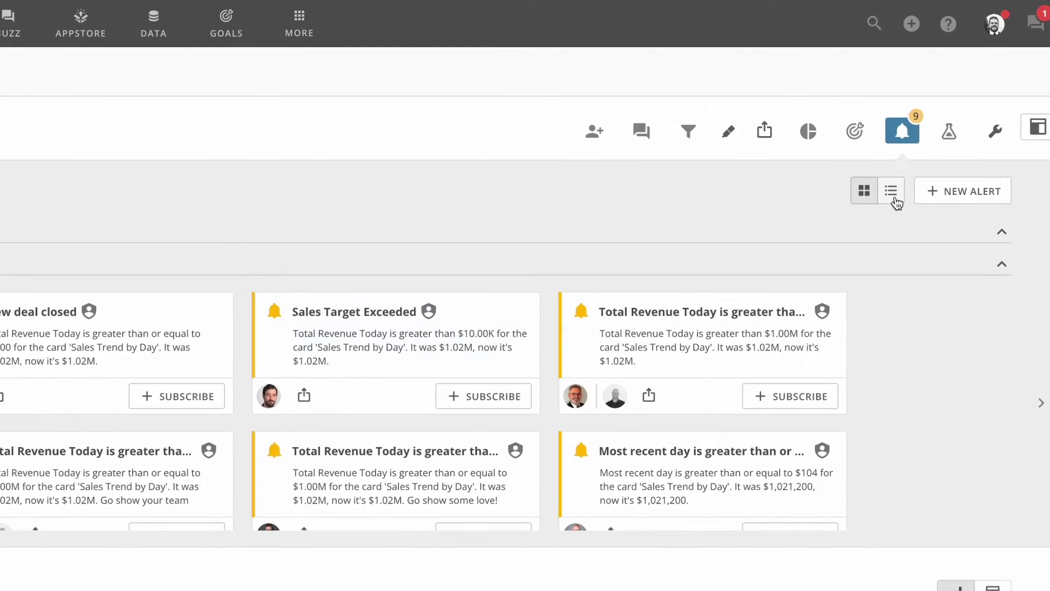
{"action": "left_click", "coordinate": [969, 198]}
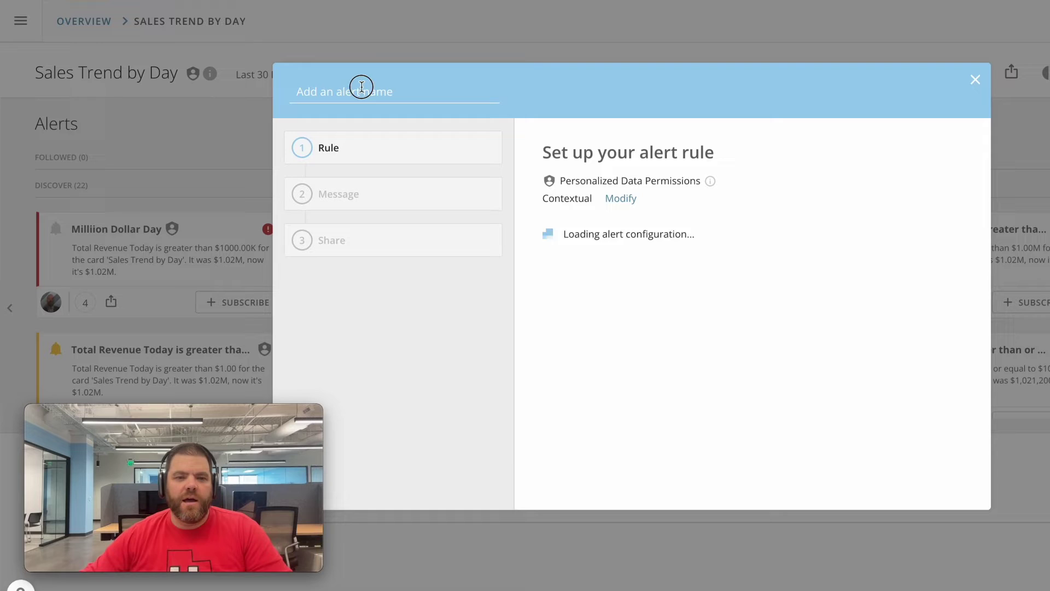
{"action": "left_click", "coordinate": [362, 87]}
{"action": "type", "text": "Wo"}
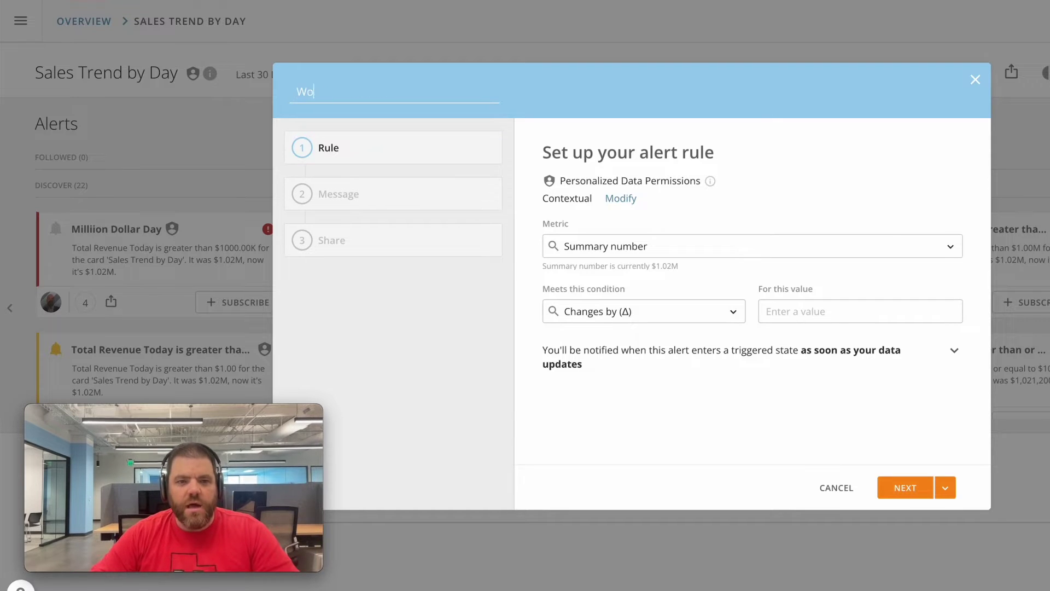
{"action": "type", "text": "rkflow Demo Ale"}
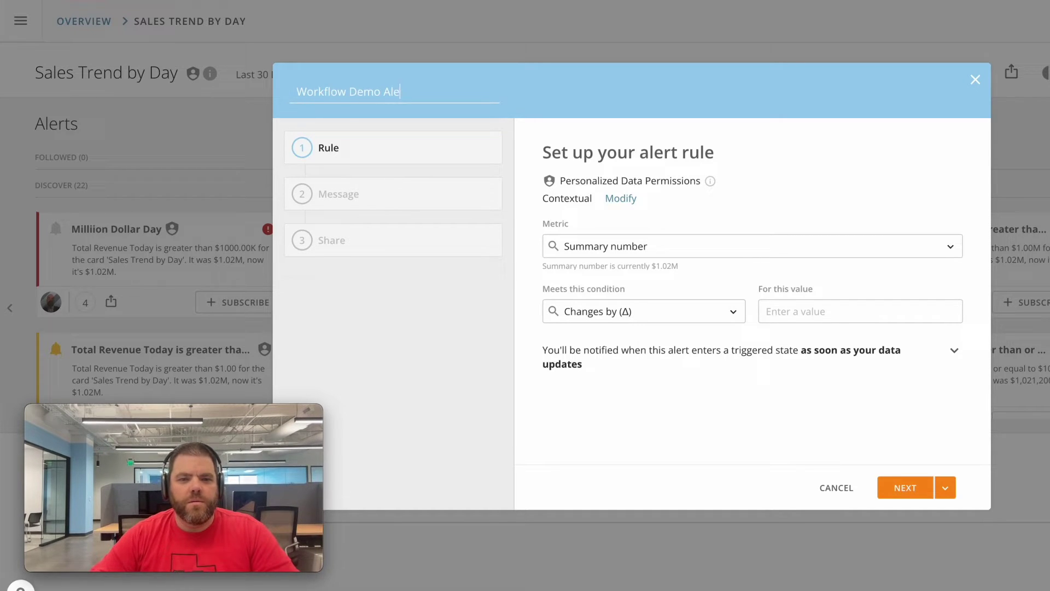
{"action": "type", "text": "rt"}
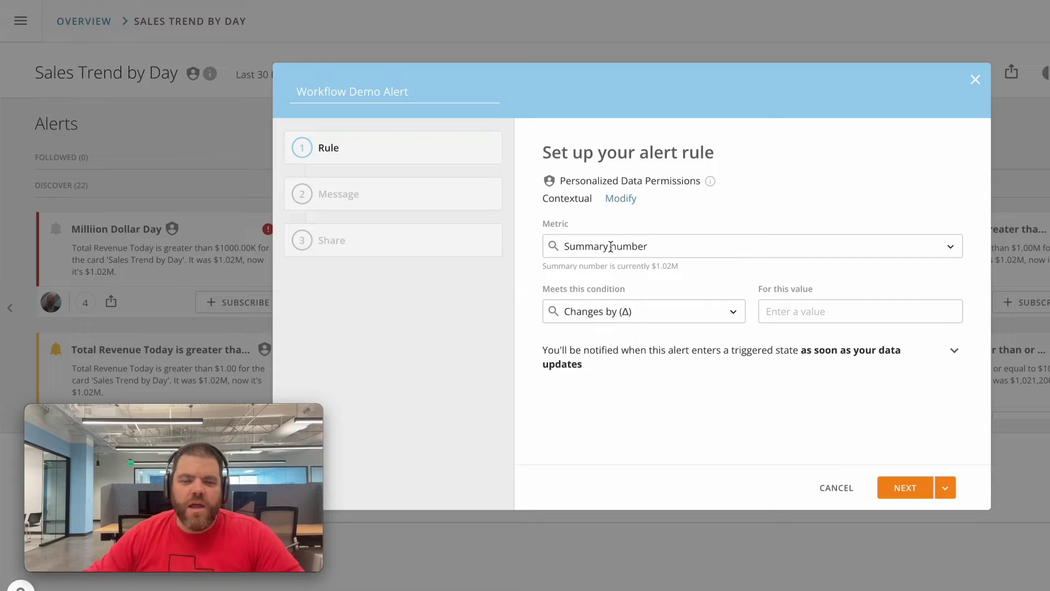
{"action": "left_click", "coordinate": [702, 313]}
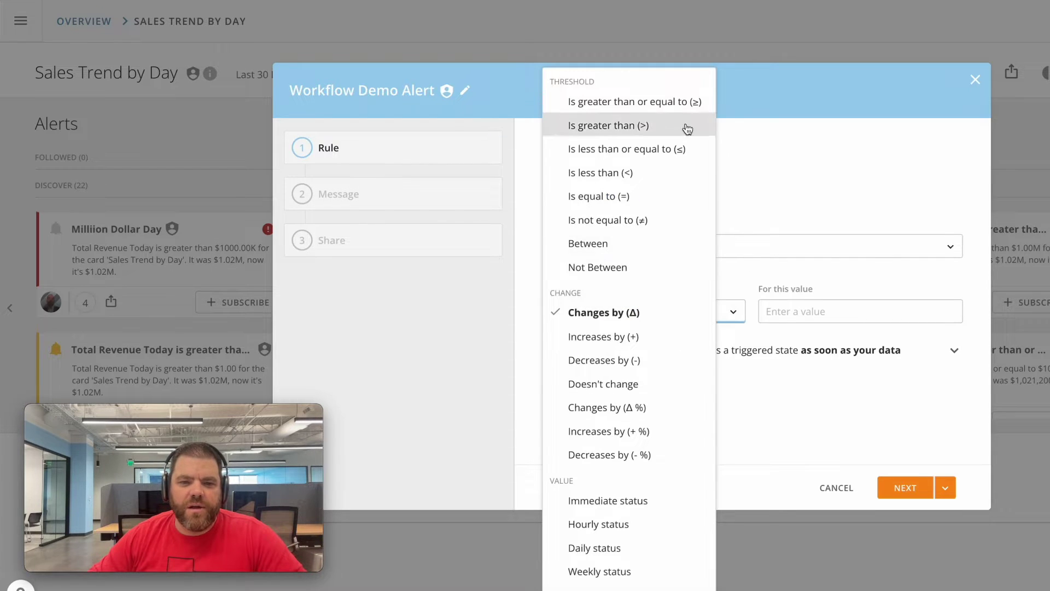
{"action": "left_click", "coordinate": [678, 312]}
{"action": "left_click", "coordinate": [788, 313]}
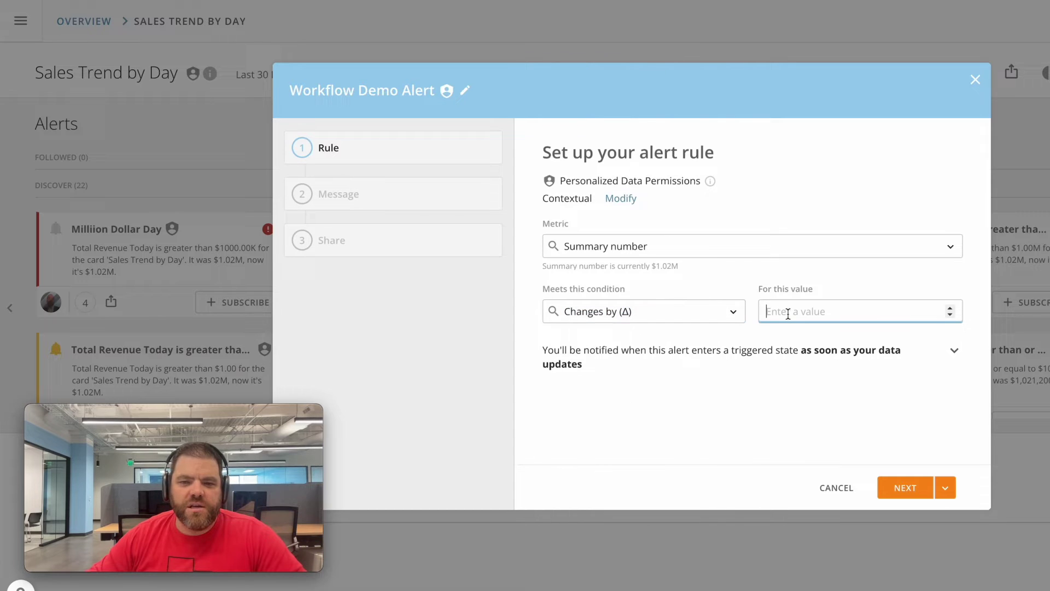
{"action": "type", "text": "5"}
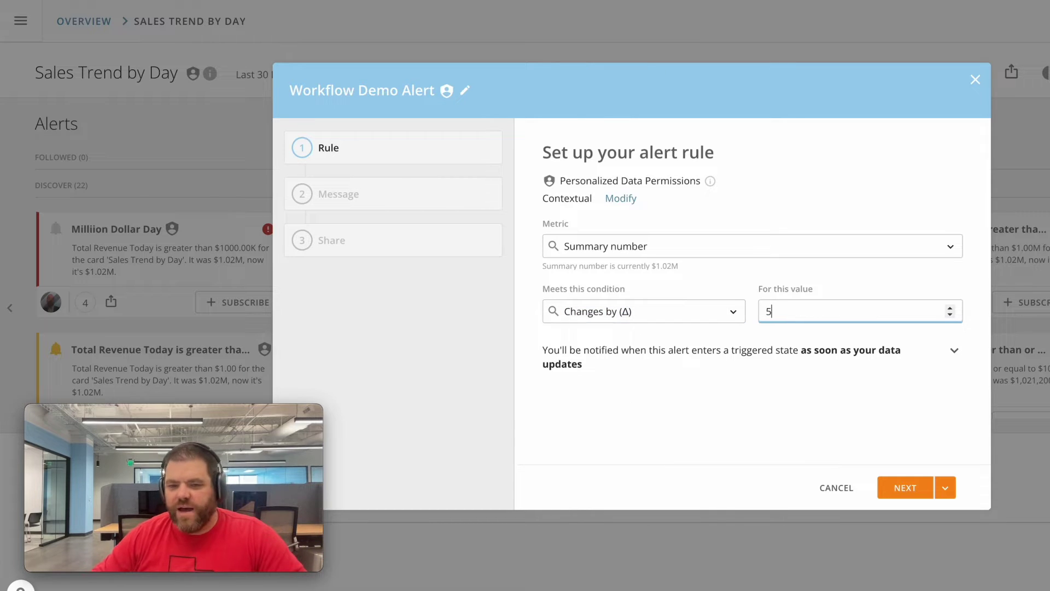
{"action": "left_click", "coordinate": [887, 486]}
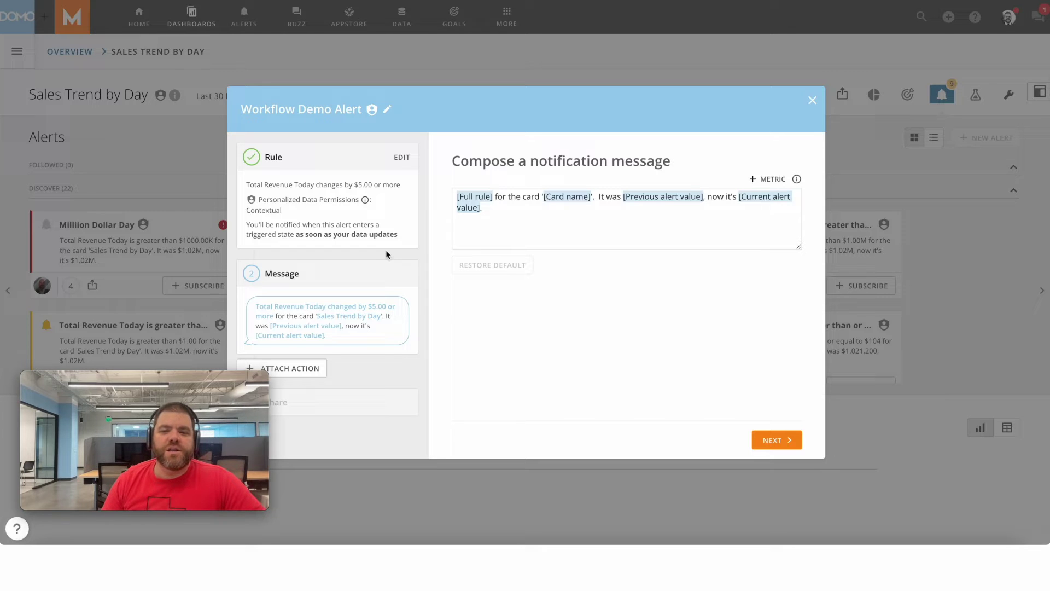
Attach a Workflow action to the alert and view the test 1.0.0 workflow's details
{"action": "left_click", "coordinate": [296, 369]}
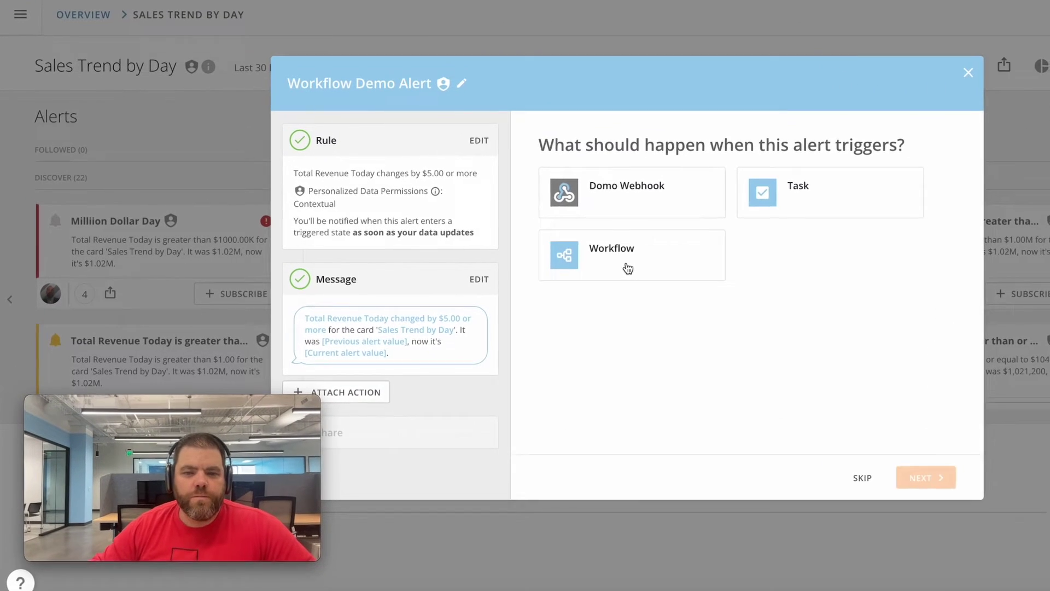
{"action": "left_click", "coordinate": [525, 263]}
{"action": "left_click", "coordinate": [745, 220]}
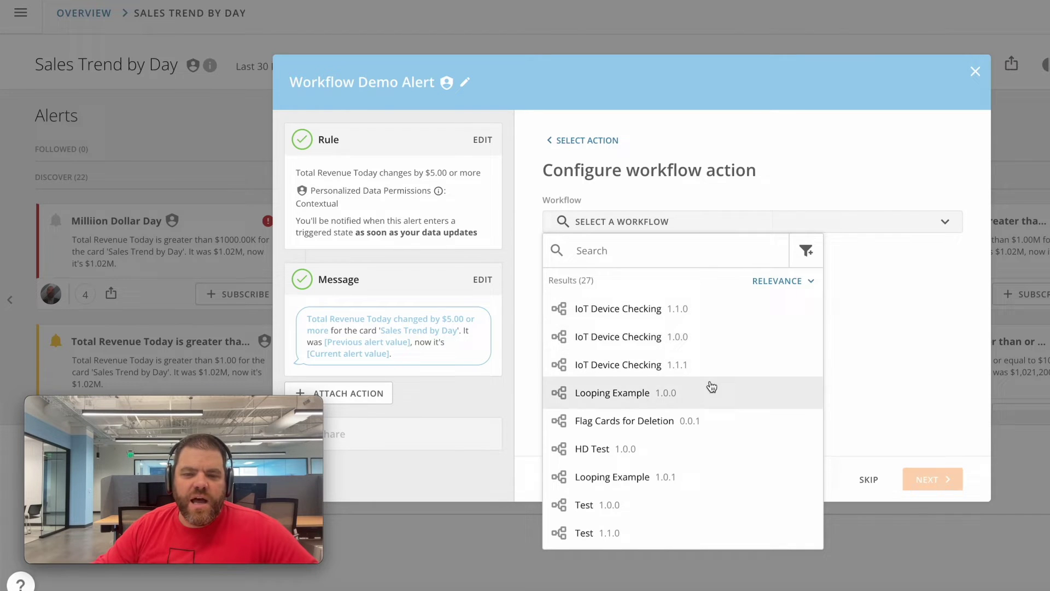
{"action": "scroll", "coordinate": [723, 403], "scroll_direction": "down", "scroll_amount": 1}
{"action": "scroll", "coordinate": [723, 403], "scroll_direction": "down", "scroll_amount": 10}
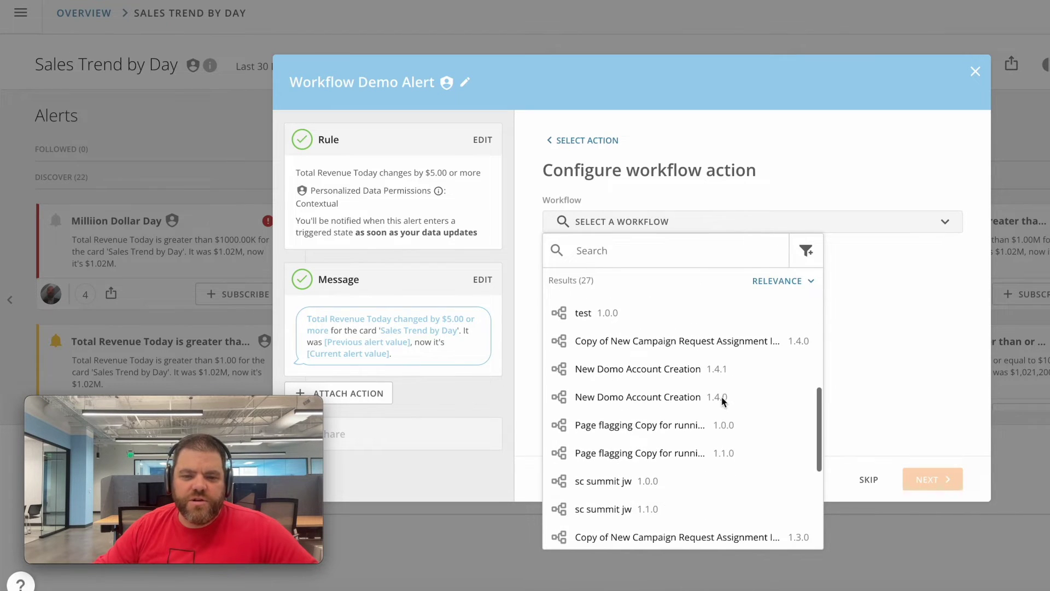
{"action": "scroll", "coordinate": [723, 402], "scroll_direction": "up", "scroll_amount": 5}
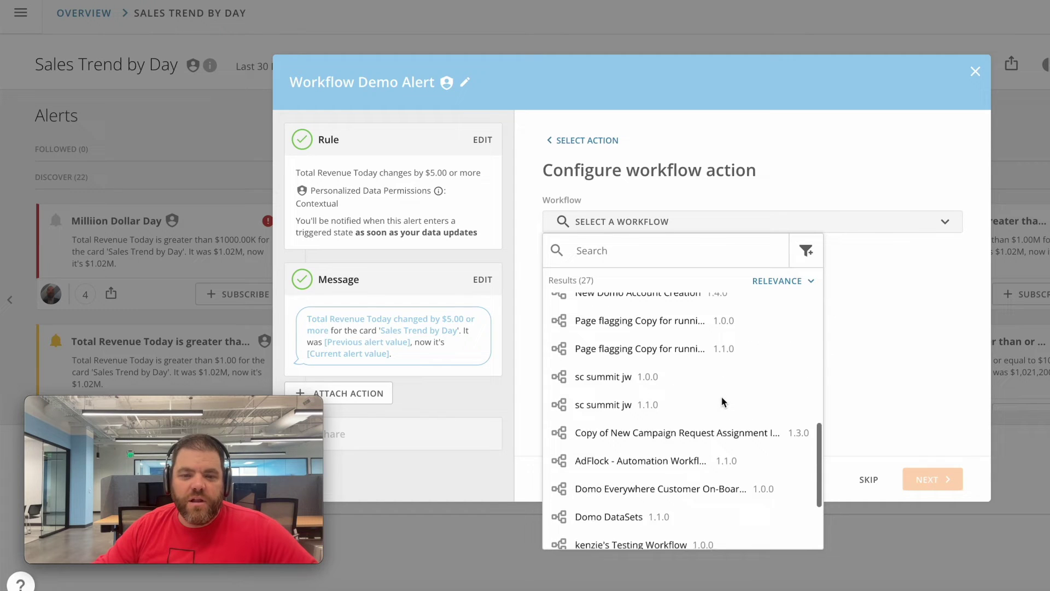
{"action": "scroll", "coordinate": [723, 402], "scroll_direction": "up", "scroll_amount": 2}
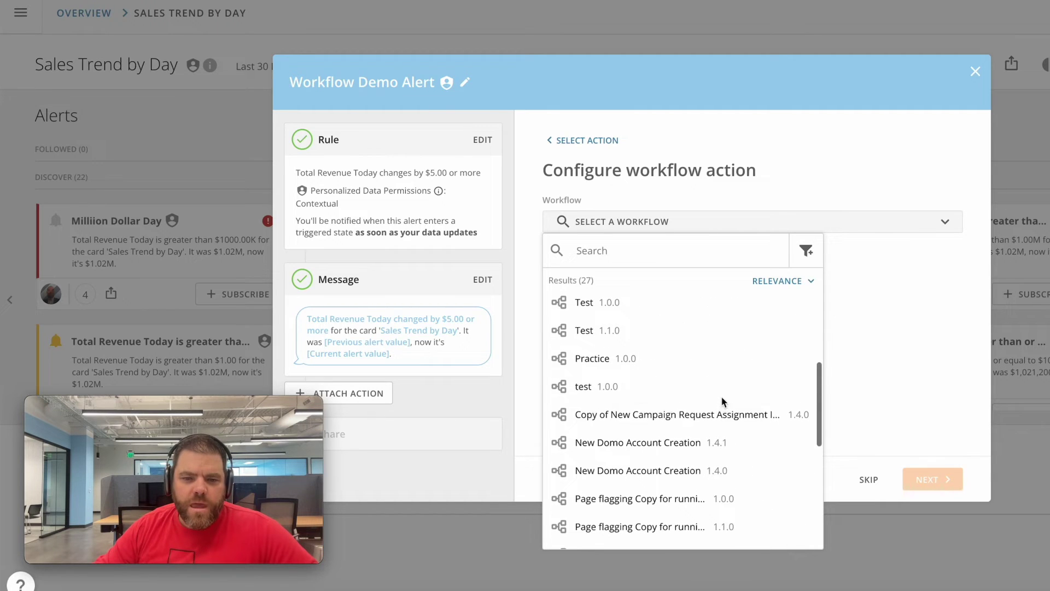
{"action": "left_click", "coordinate": [667, 387]}
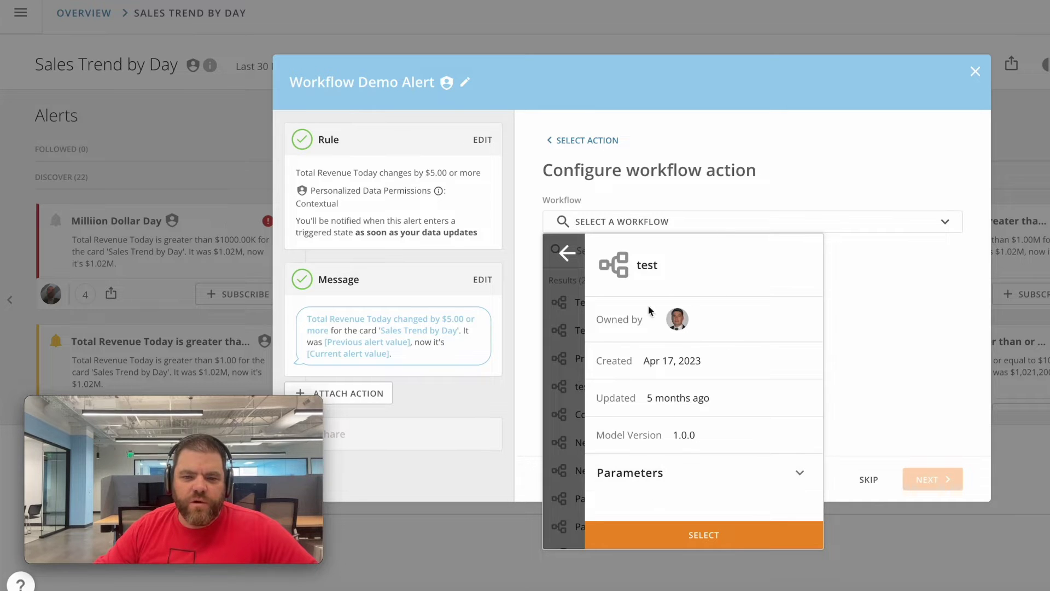
Switch the alert's workflow to IoT Device Checking 1.1.0 and check the unitName mapping options
{"action": "left_click", "coordinate": [710, 538]}
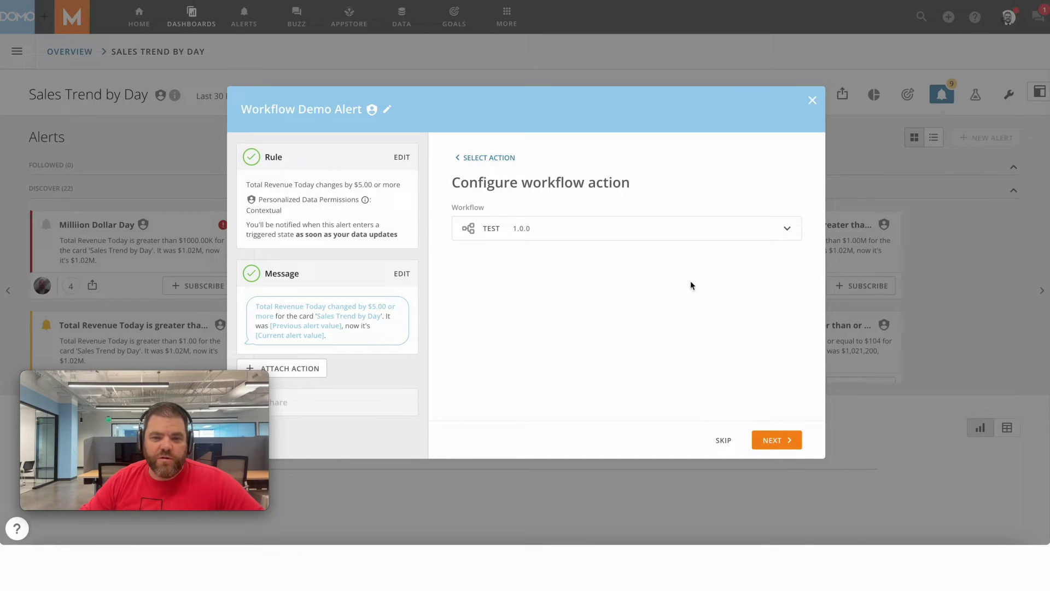
{"action": "left_click", "coordinate": [647, 226]}
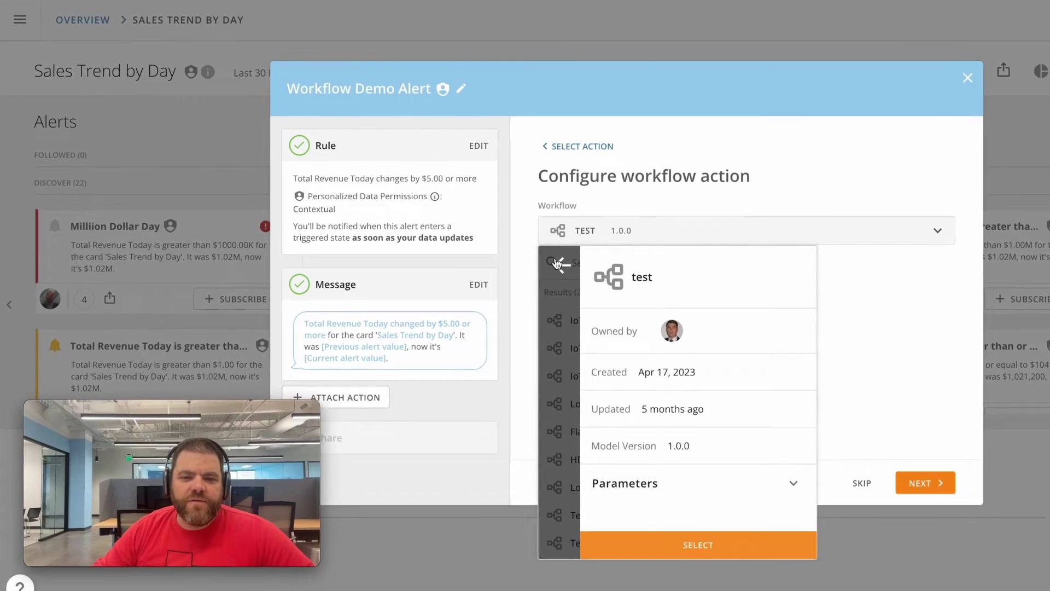
{"action": "left_click", "coordinate": [558, 264]}
{"action": "left_click", "coordinate": [642, 321]}
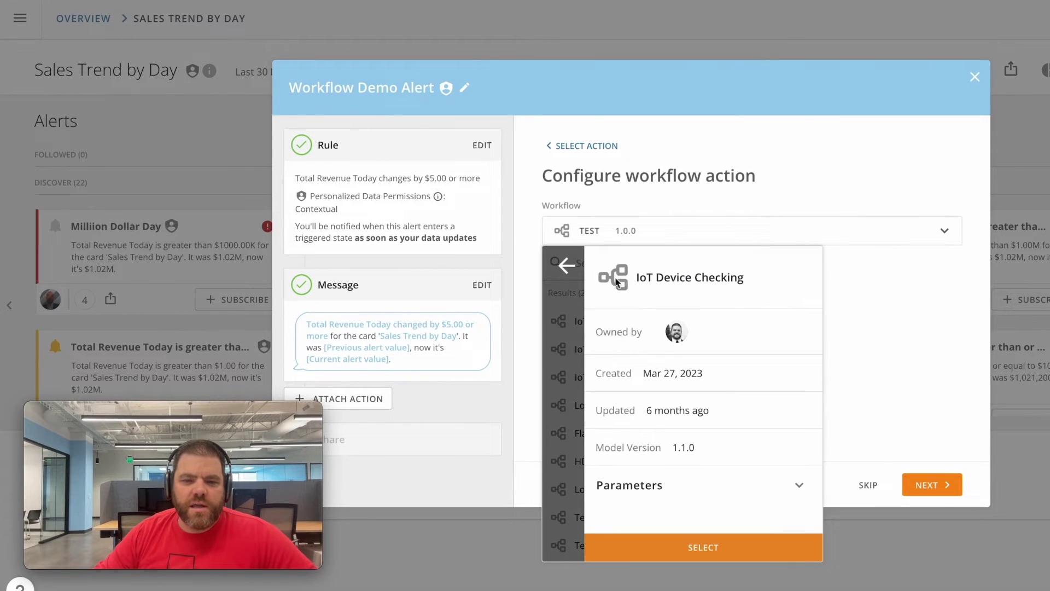
{"action": "left_click", "coordinate": [692, 547]}
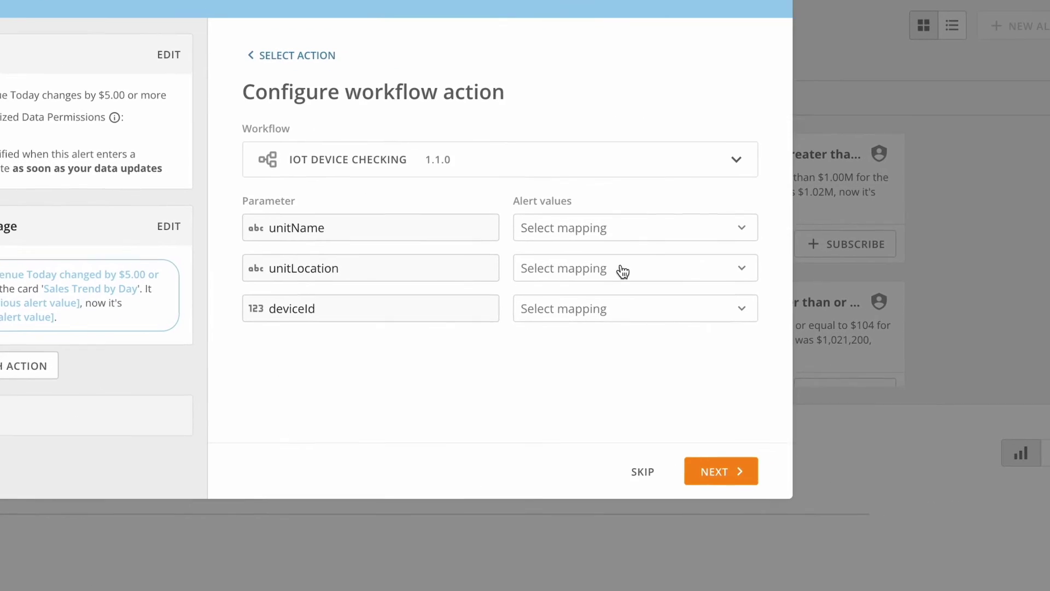
{"action": "left_click", "coordinate": [652, 235]}
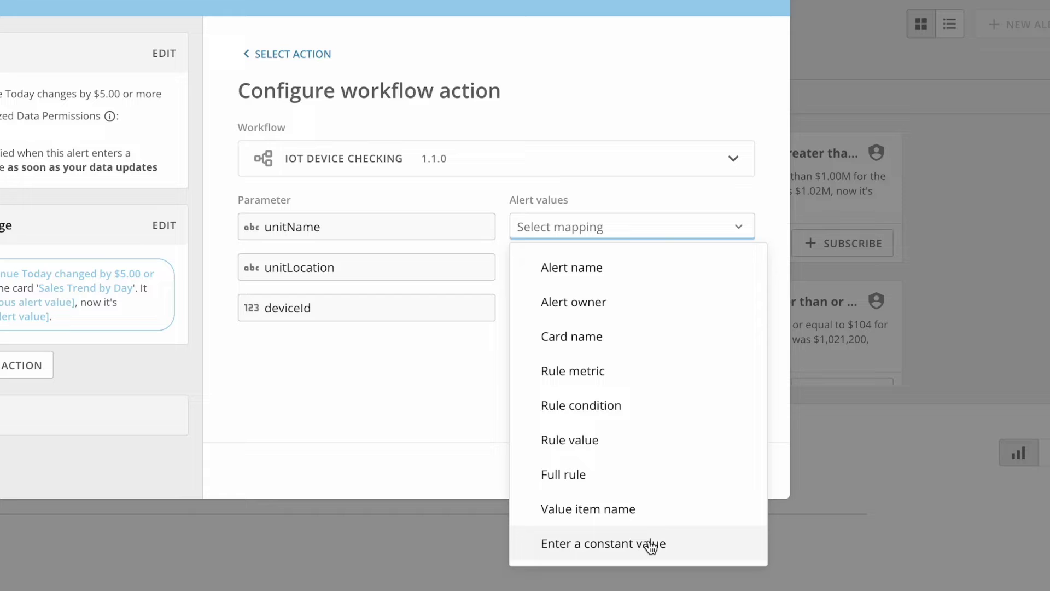
{"action": "left_click", "coordinate": [371, 419]}
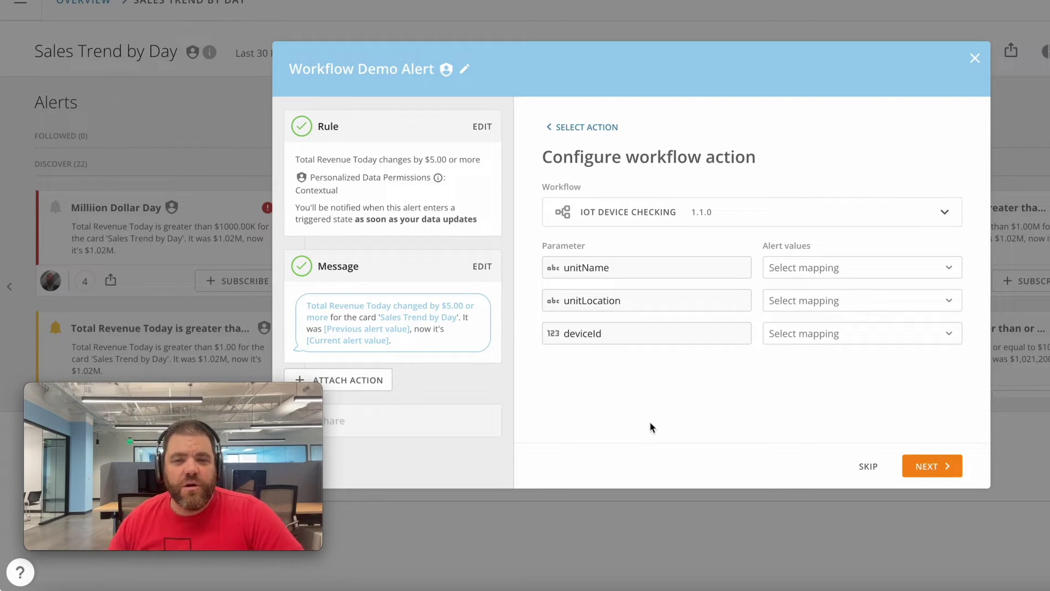
Close the card alert and open the IoT Device alert on the IoT Devices dataset
{"action": "left_click", "coordinate": [975, 58]}
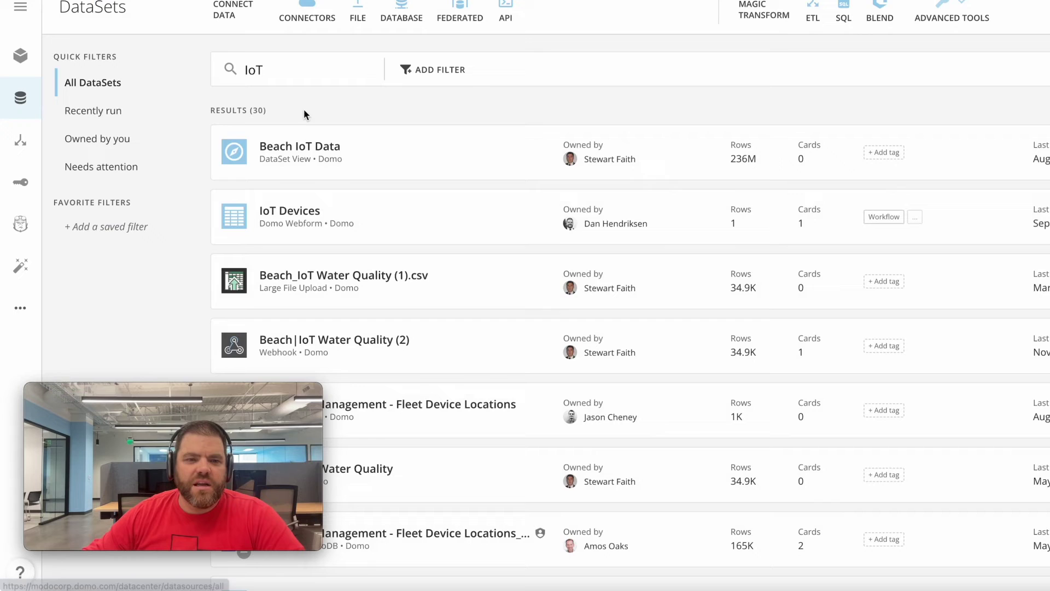
{"action": "left_click", "coordinate": [392, 208]}
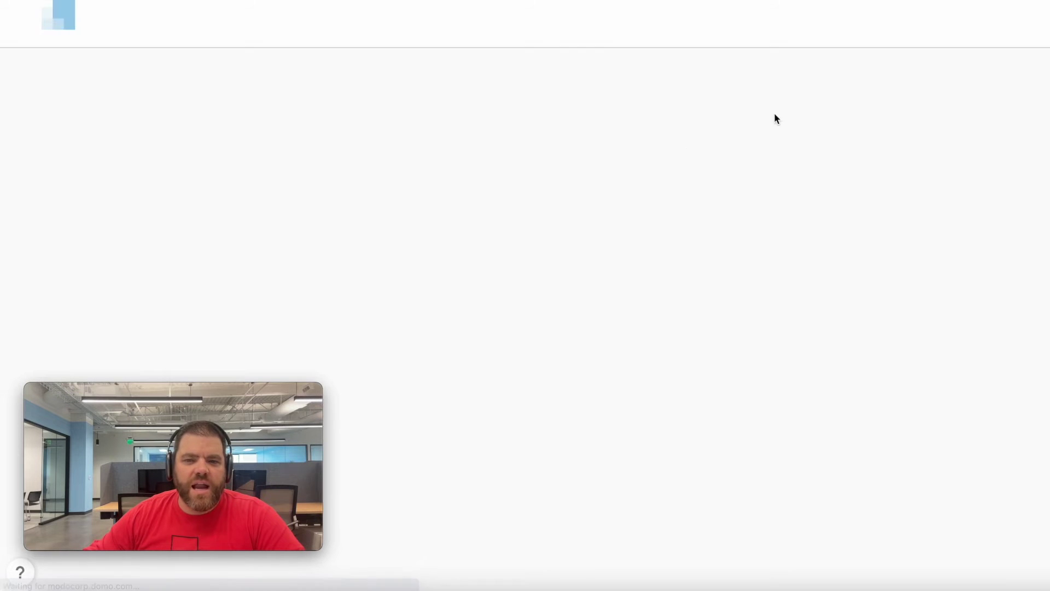
{"action": "left_click", "coordinate": [715, 5]}
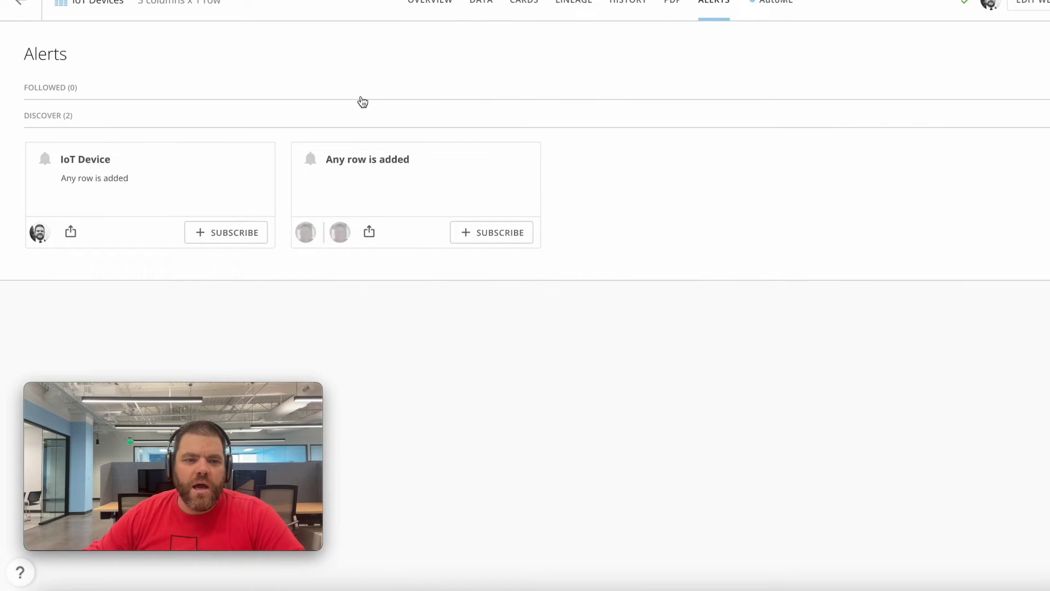
{"action": "left_click", "coordinate": [148, 173]}
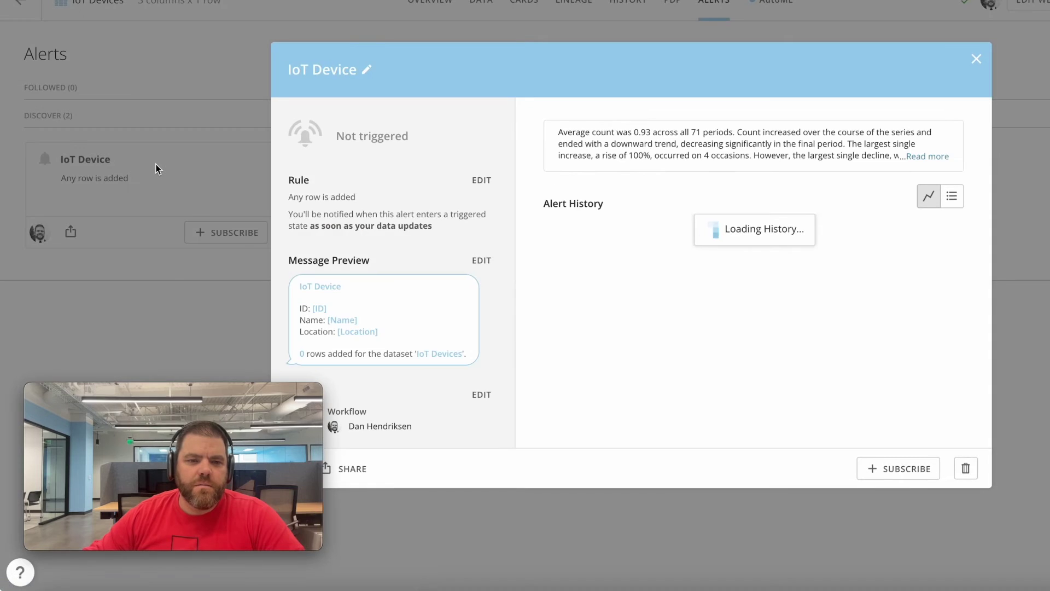
Review the IoT Device alert's workflow mappings, keeping unitName mapped to Name, then close it
{"action": "scroll", "coordinate": [476, 325], "scroll_direction": "down", "scroll_amount": 1}
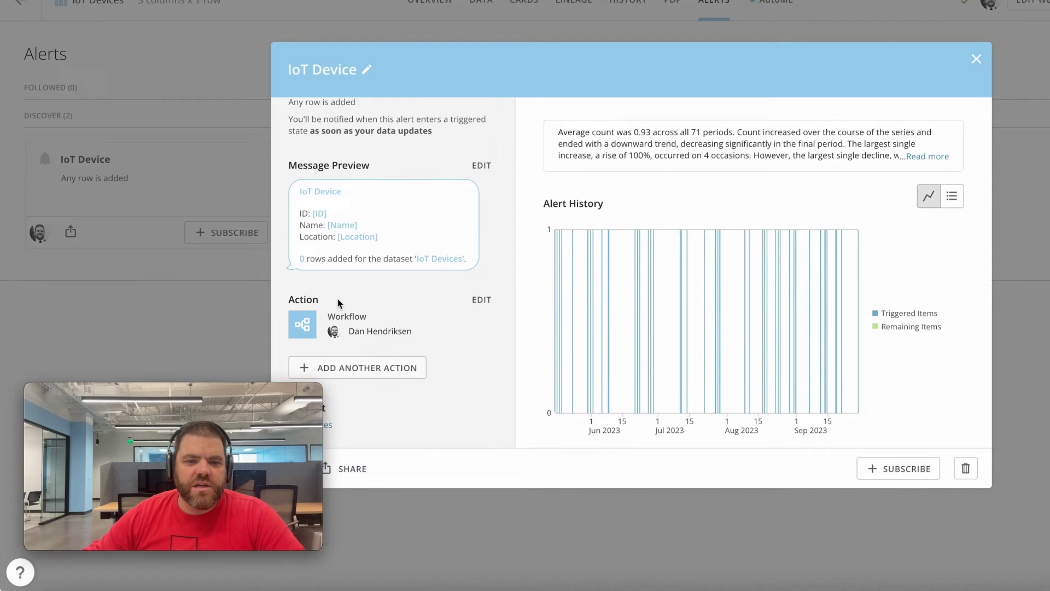
{"action": "left_click", "coordinate": [479, 301]}
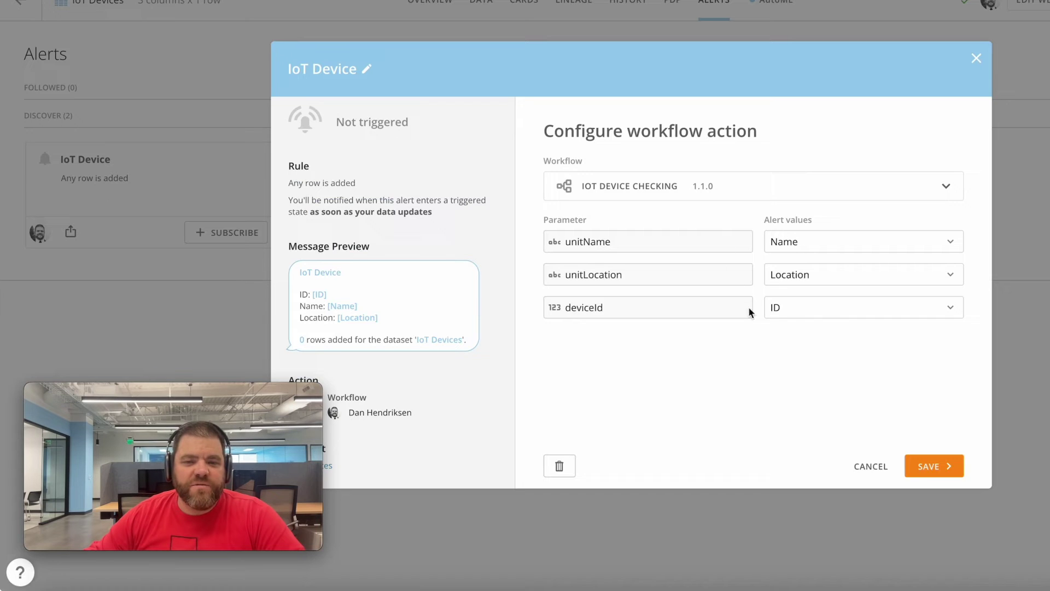
{"action": "left_click", "coordinate": [885, 242]}
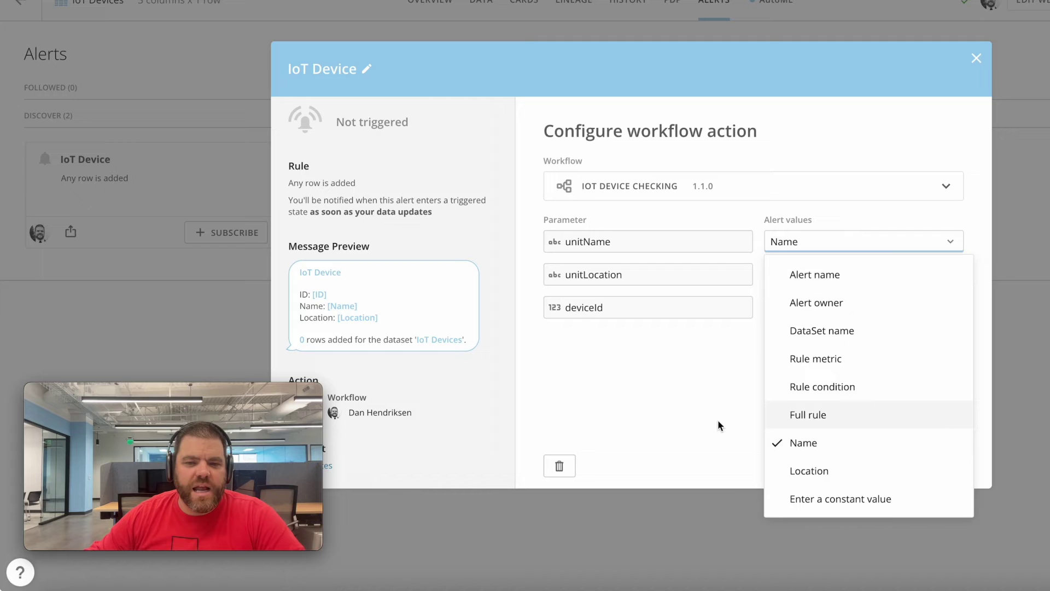
{"action": "left_click", "coordinate": [793, 344]}
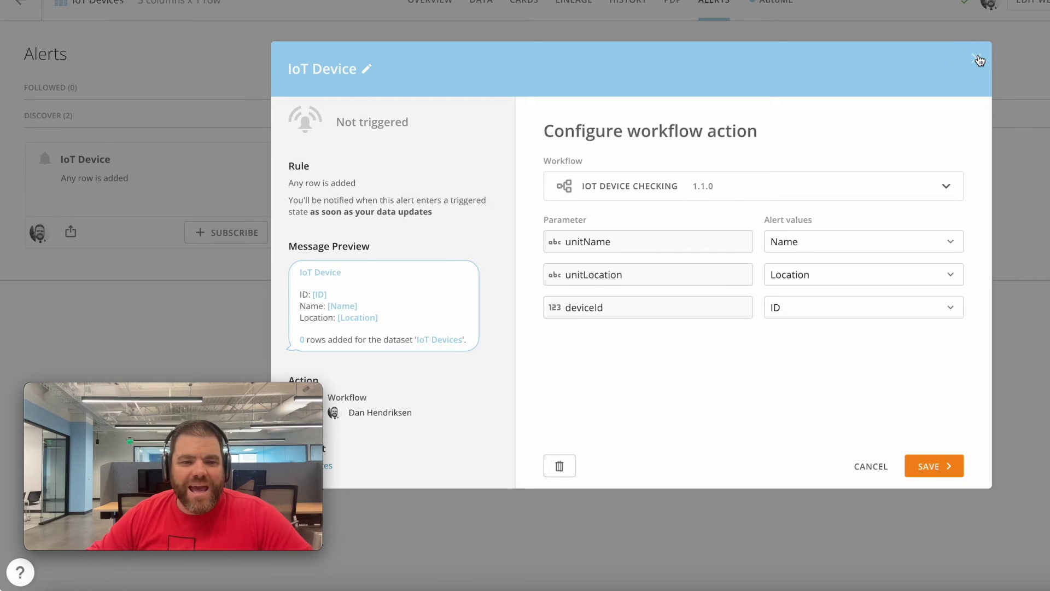
{"action": "left_click", "coordinate": [979, 60]}
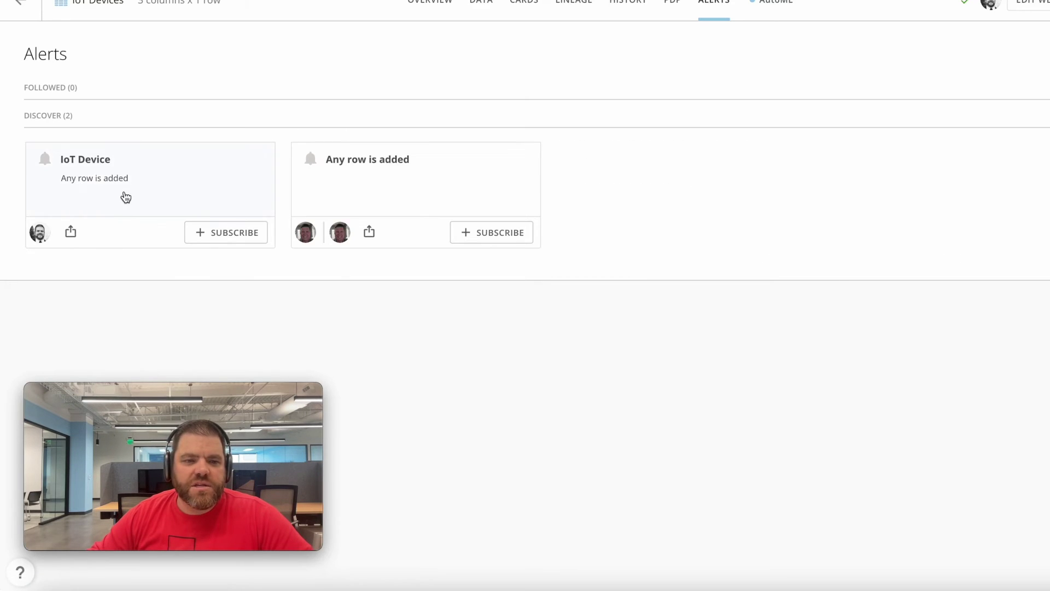
{"action": "left_click", "coordinate": [126, 198]}
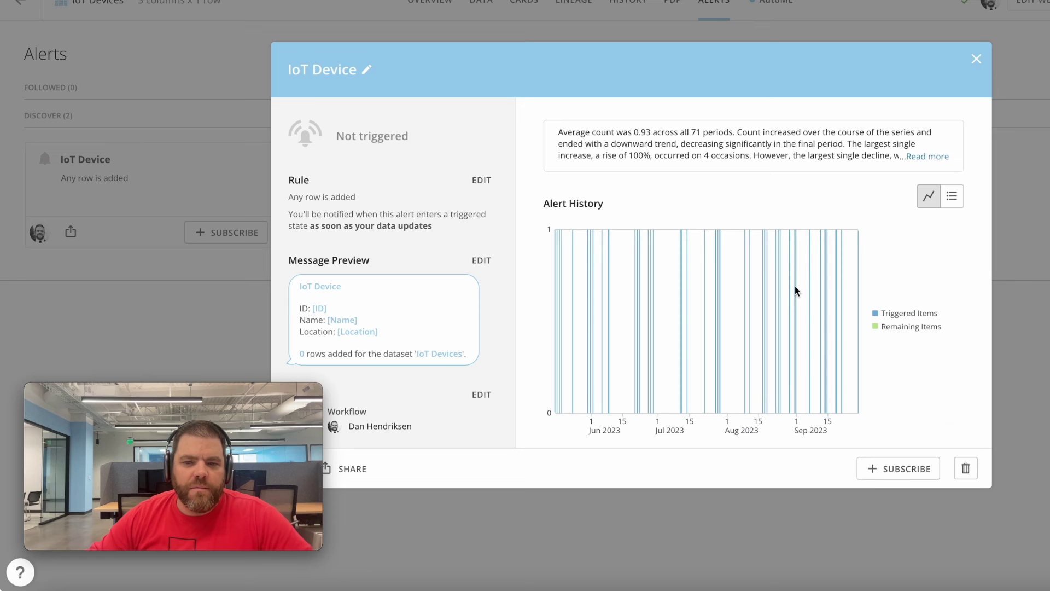
{"action": "left_click", "coordinate": [952, 196]}
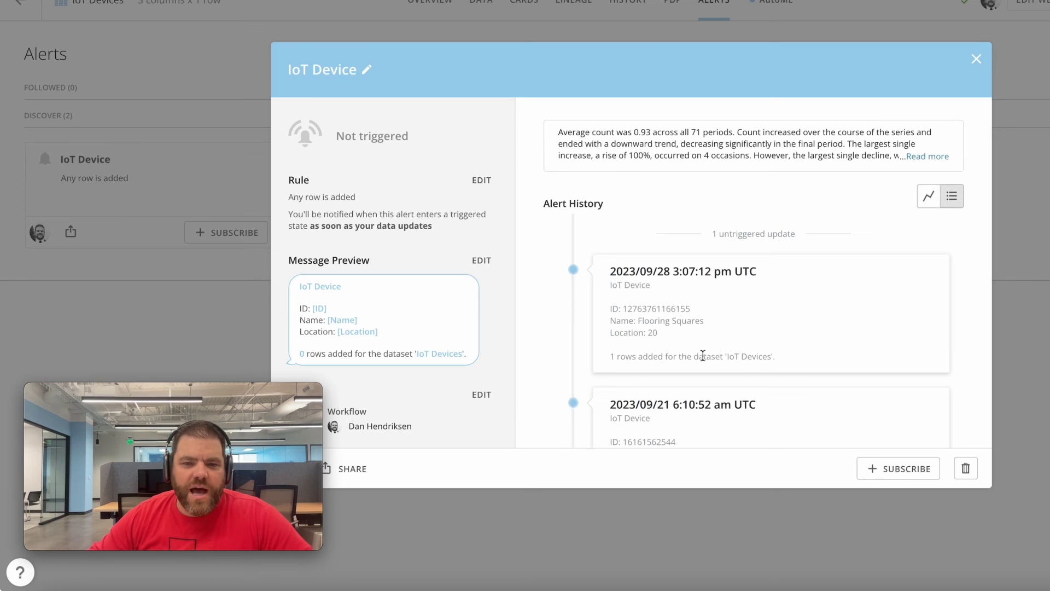
{"action": "scroll", "coordinate": [738, 363], "scroll_direction": "down", "scroll_amount": 8}
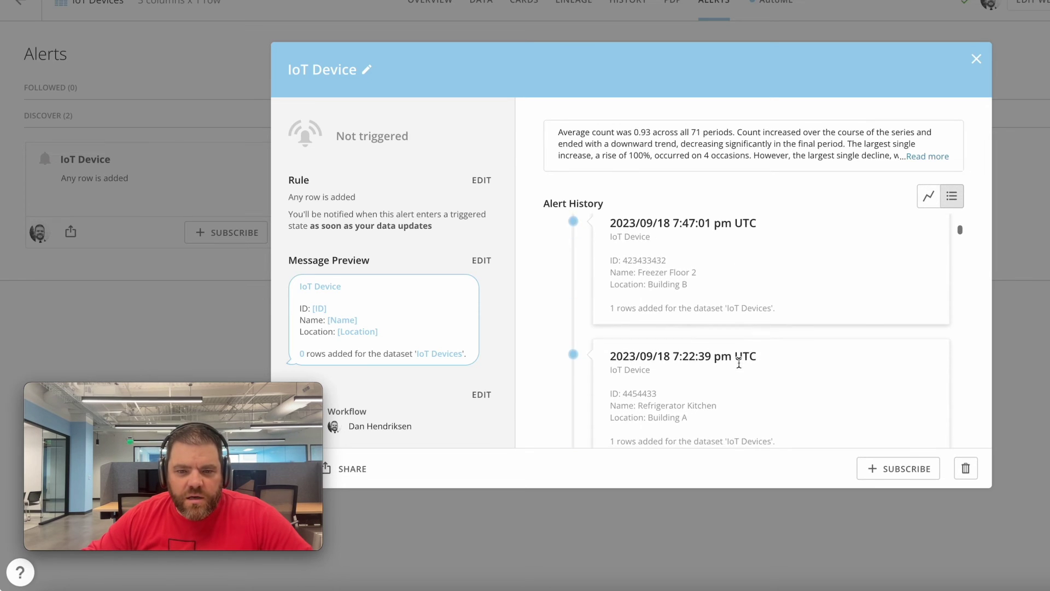
{"action": "scroll", "coordinate": [739, 363], "scroll_direction": "down", "scroll_amount": 12}
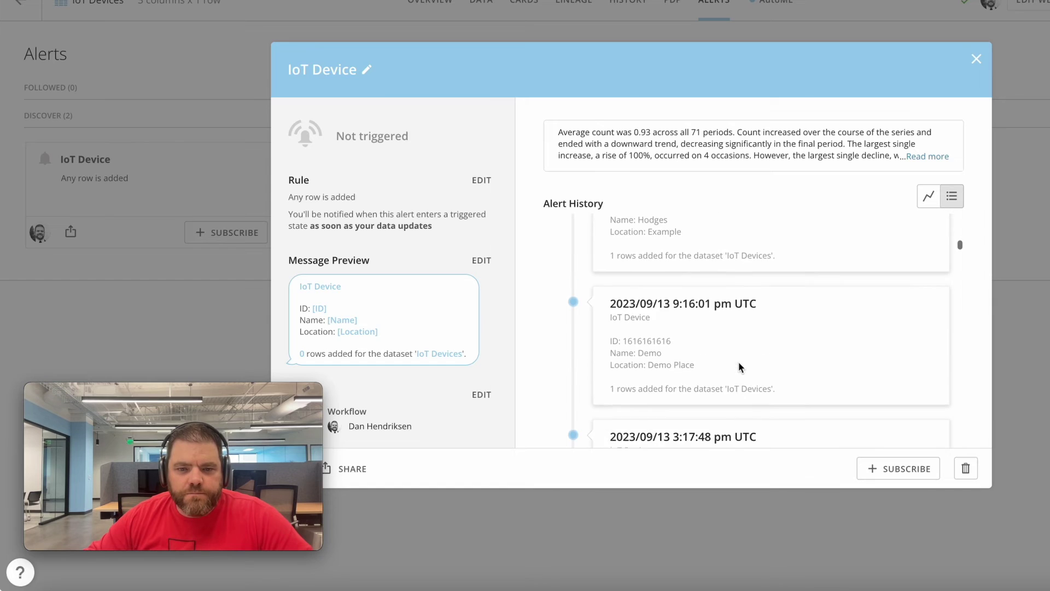
{"action": "scroll", "coordinate": [739, 366], "scroll_direction": "down", "scroll_amount": 5}
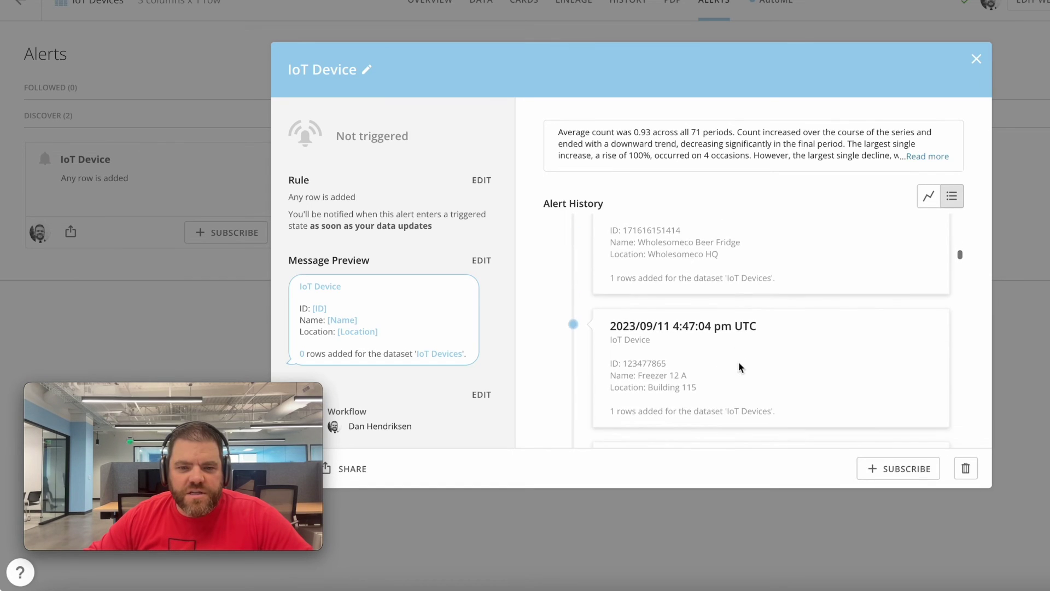
{"action": "scroll", "coordinate": [739, 367], "scroll_direction": "down", "scroll_amount": 10}
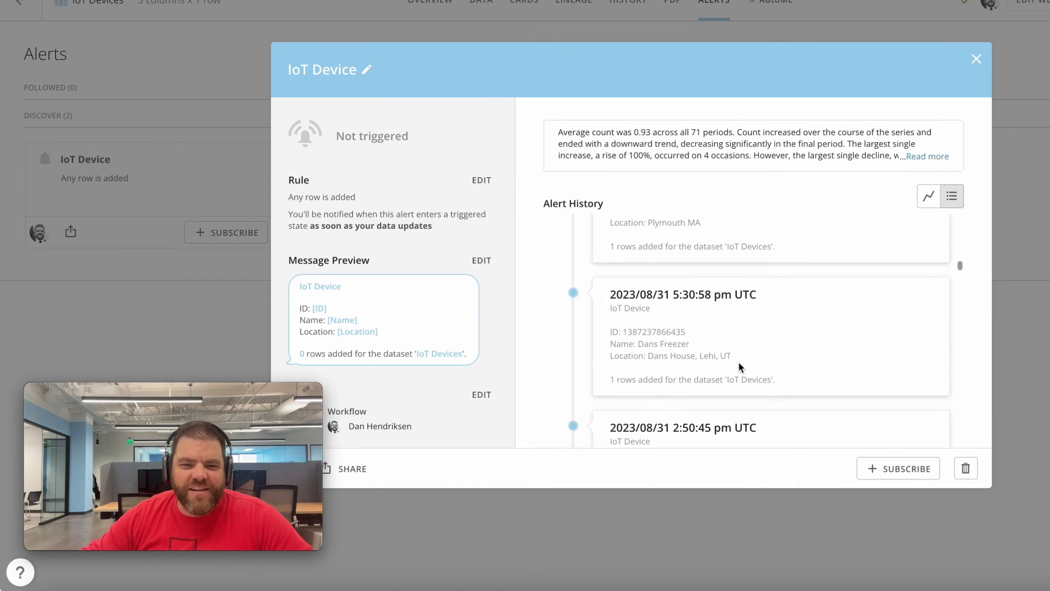
{"action": "left_click_drag", "start_coordinate": [611, 335], "coordinate": [741, 357]}
{"action": "left_click", "coordinate": [741, 357]}
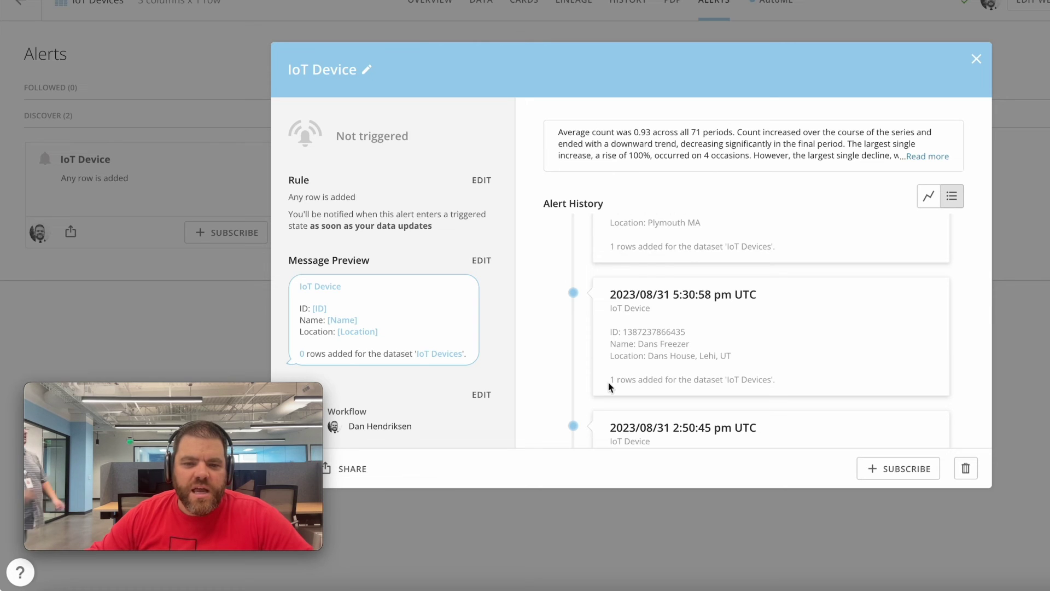
{"action": "left_click_drag", "start_coordinate": [609, 386], "coordinate": [781, 383]}
{"action": "left_click", "coordinate": [692, 355]}
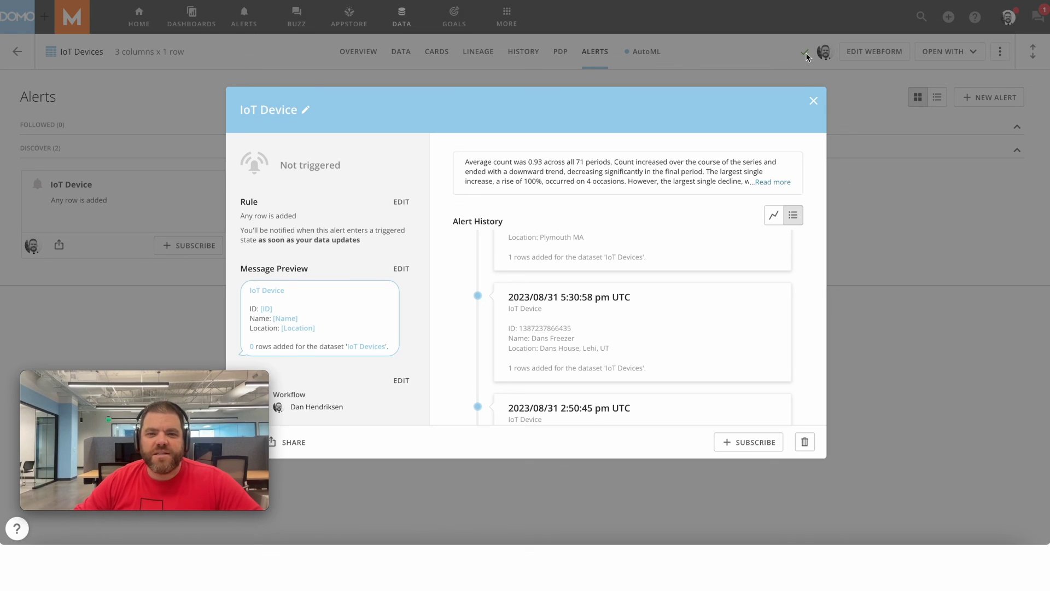
{"action": "left_click", "coordinate": [813, 102]}
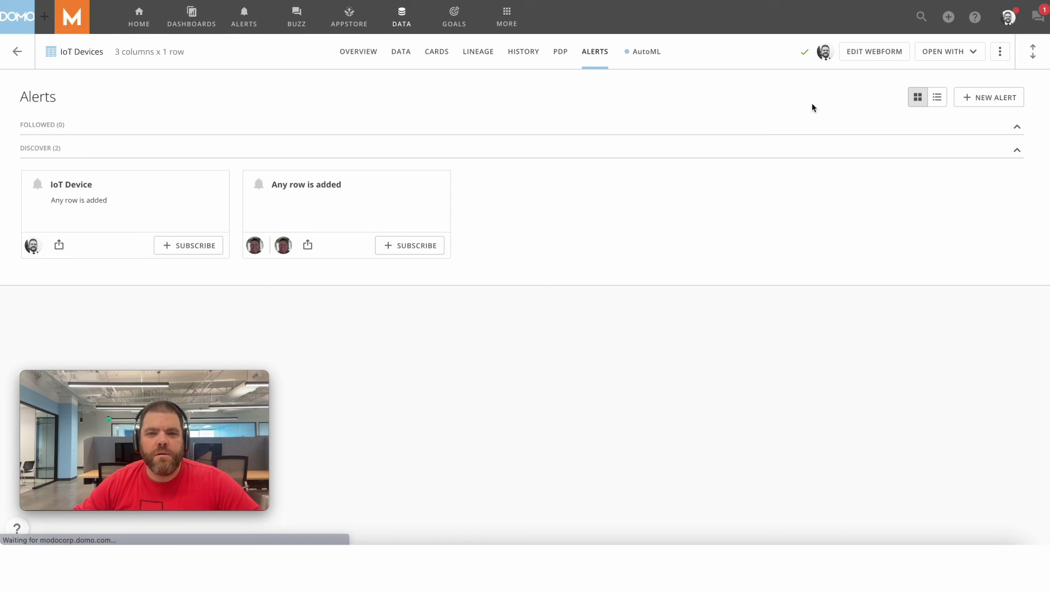